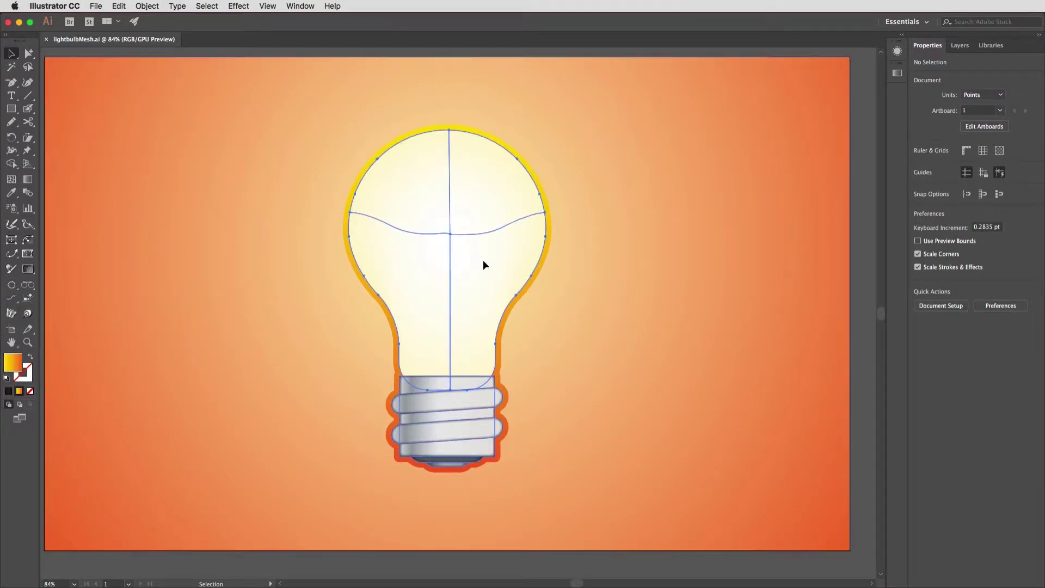
- Duplicate the bulb to the left, then select the centre bulb group
{"action": "left_click_drag", "start_coordinate": [483, 261], "coordinate": [221, 248]}
{"action": "left_click", "coordinate": [401, 246]}
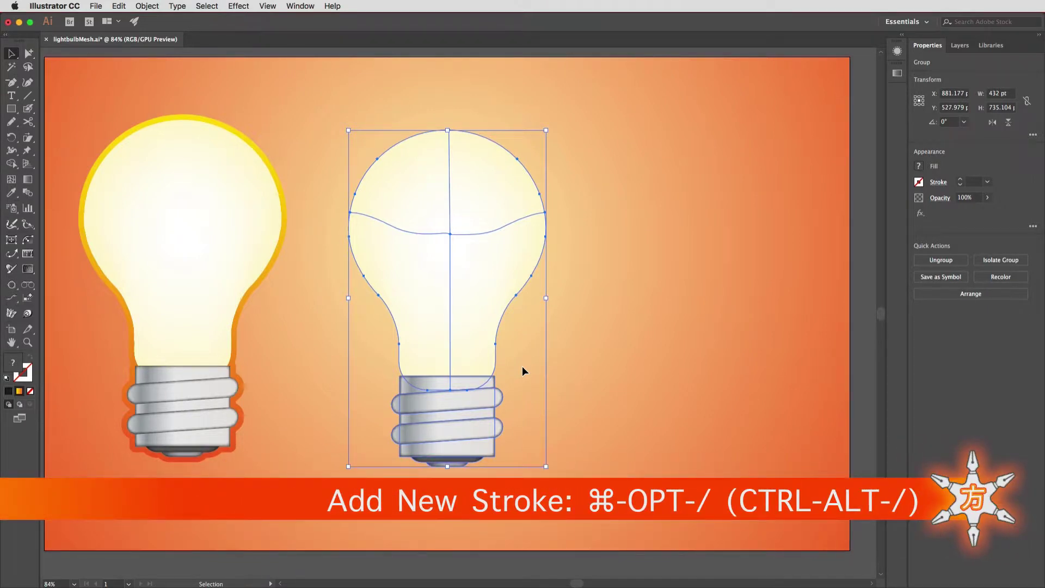
- Add a new 14 pt stroke to the centre bulb group and move it below Contents
{"action": "key", "text": "a"}
{"action": "key", "text": "super+alt+slash"}
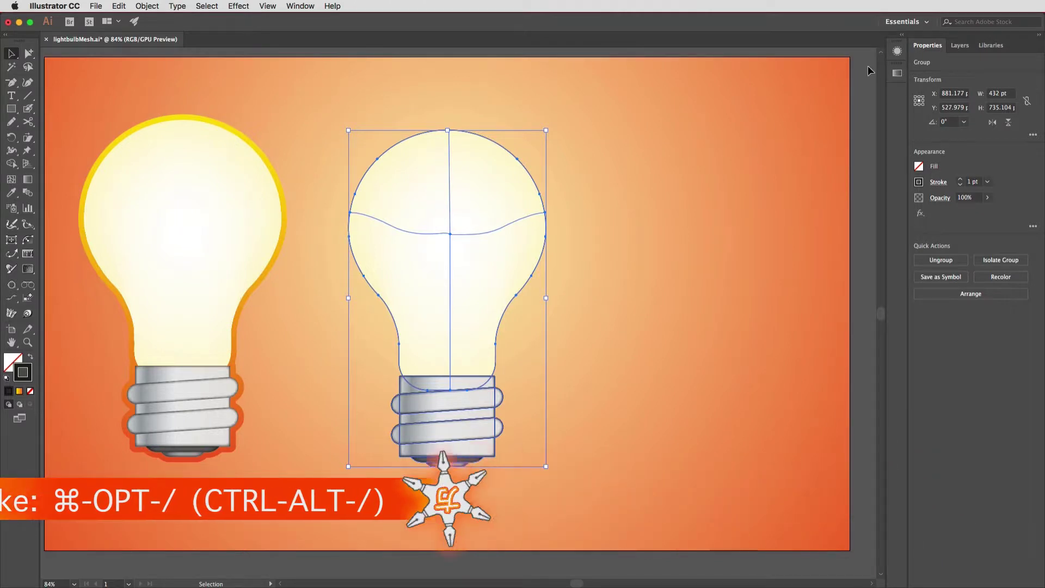
{"action": "left_click", "coordinate": [898, 52]}
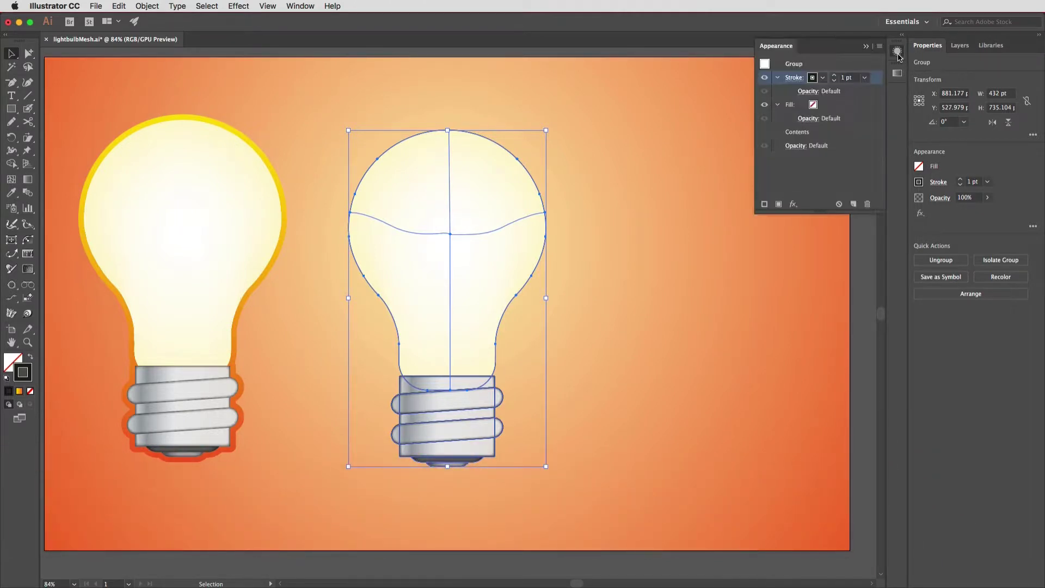
{"action": "left_click", "coordinate": [847, 77]}
{"action": "type", "text": "14"}
{"action": "key", "text": "Return"}
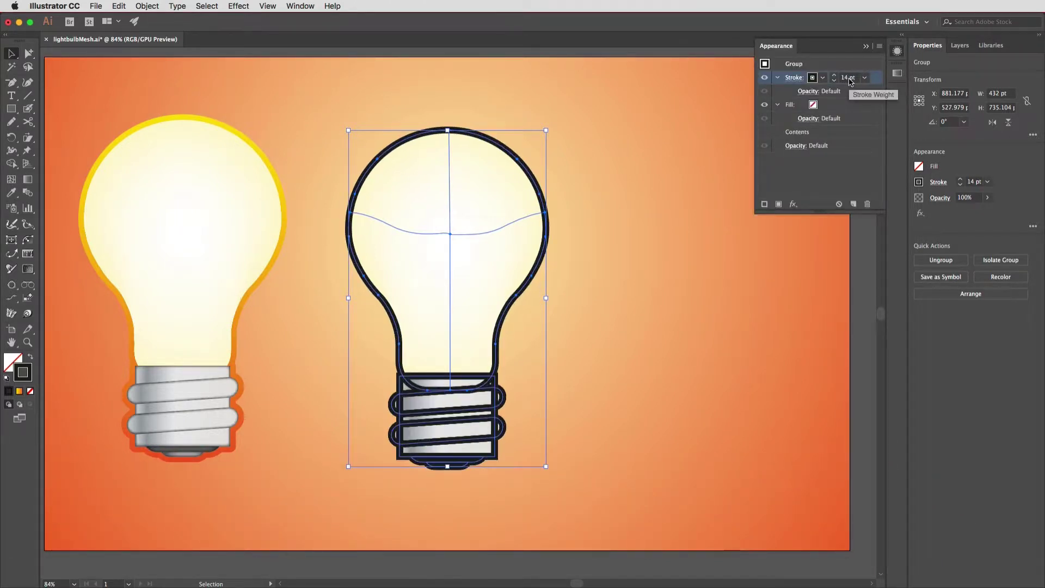
{"action": "left_click_drag", "start_coordinate": [877, 80], "coordinate": [869, 140]}
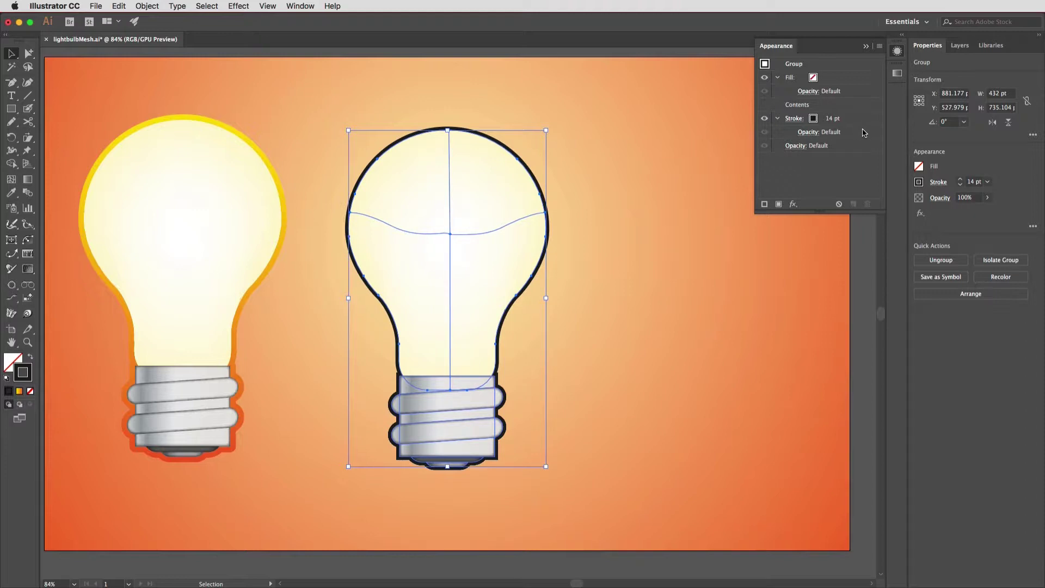
{"action": "left_click", "coordinate": [813, 120]}
- Colour the 14 pt stroke with the warmth 3 swatch, then deselect and reselect the bulb
{"action": "left_click", "coordinate": [823, 118]}
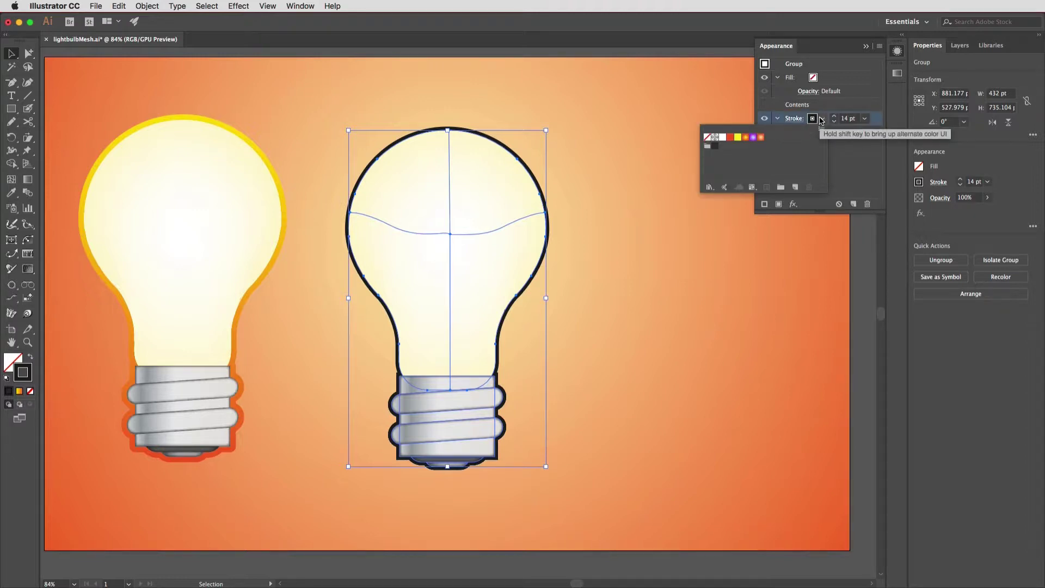
{"action": "left_click", "coordinate": [761, 138]}
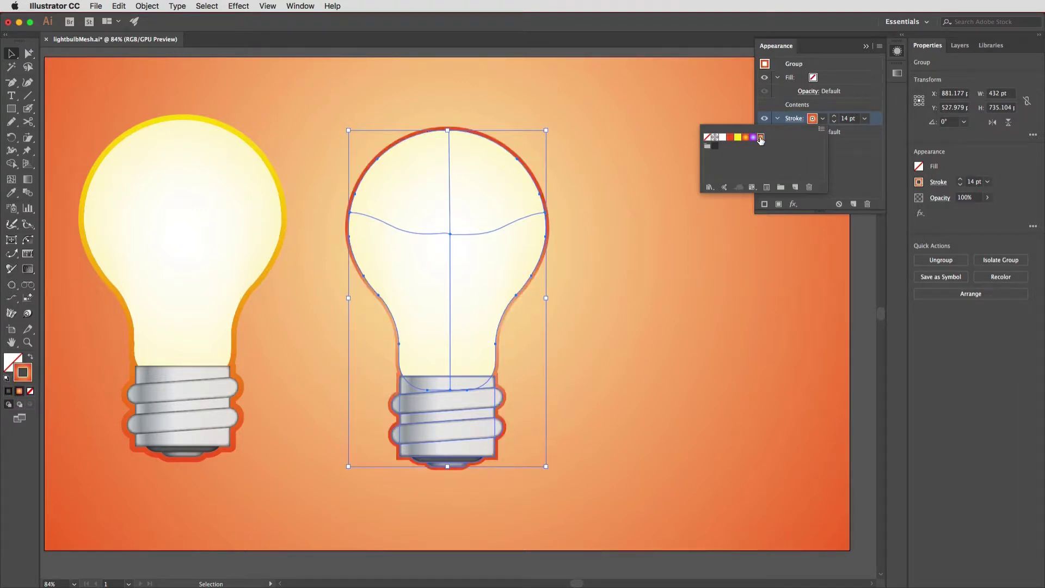
{"action": "left_click", "coordinate": [864, 158]}
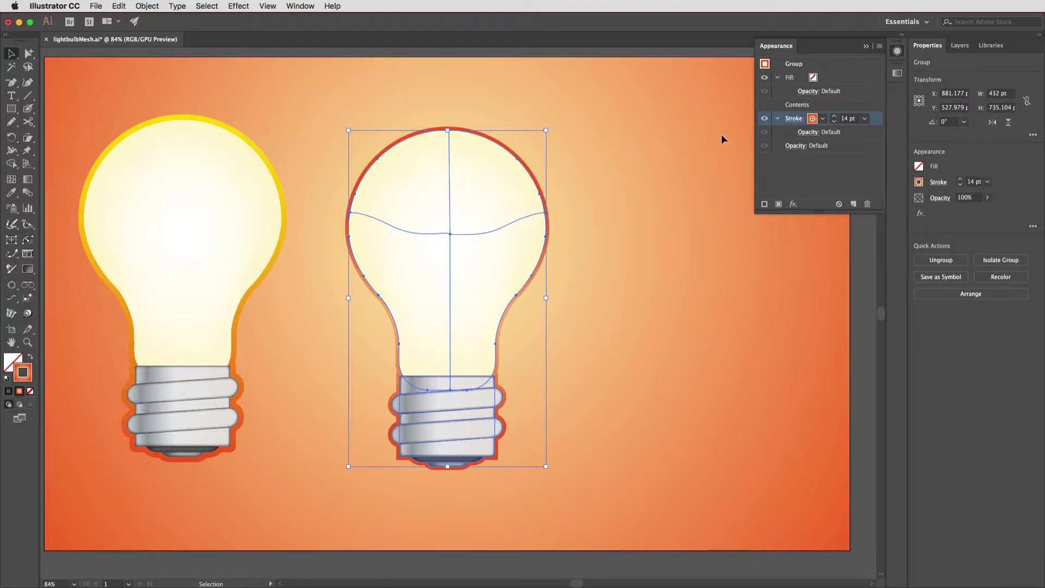
{"action": "left_click", "coordinate": [740, 201]}
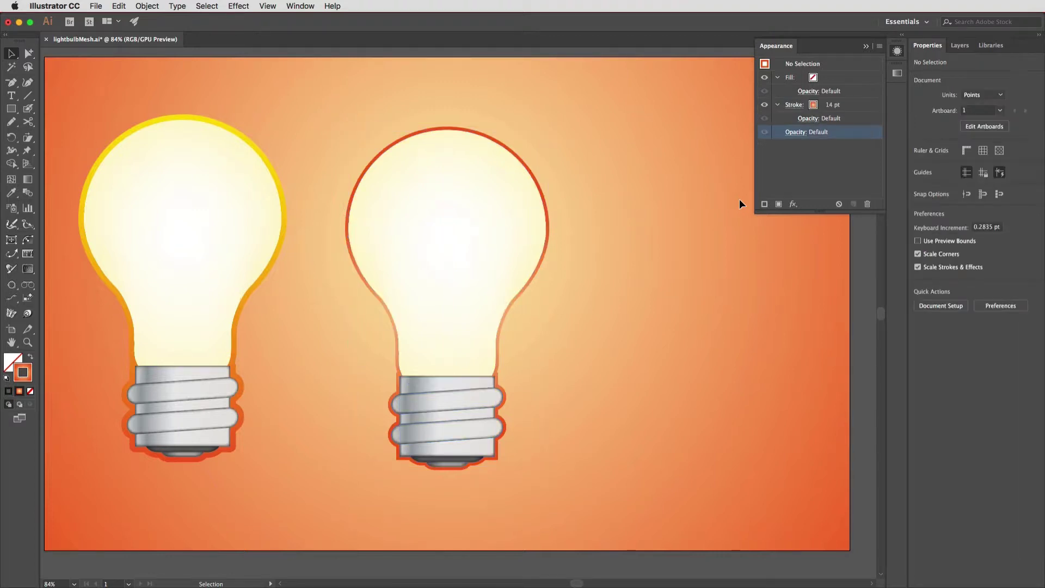
{"action": "left_click", "coordinate": [529, 189]}
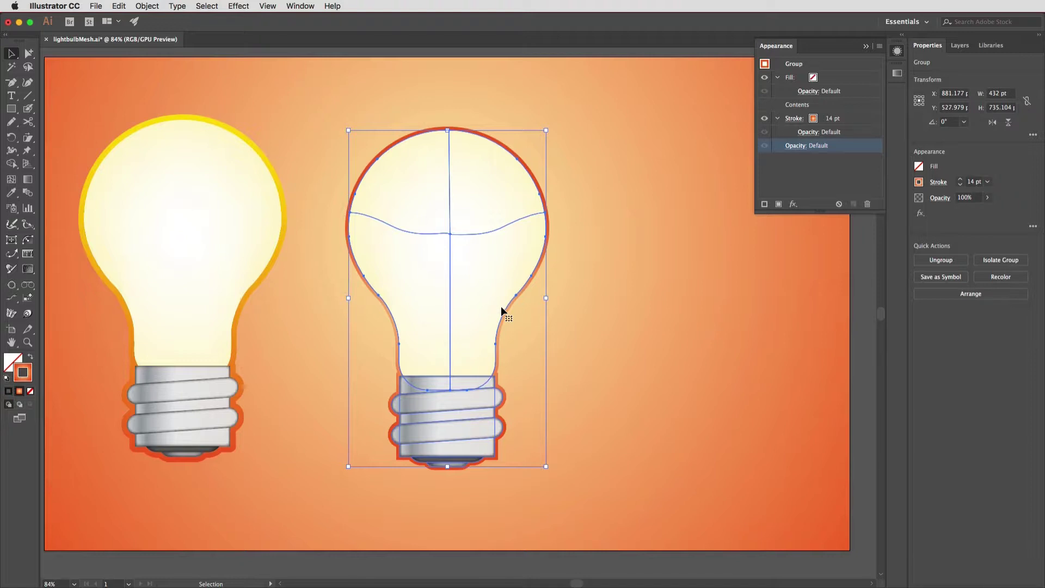
- Apply the orange radial gradient to the 14 pt outline, set across the stroke
{"action": "key", "text": "g"}
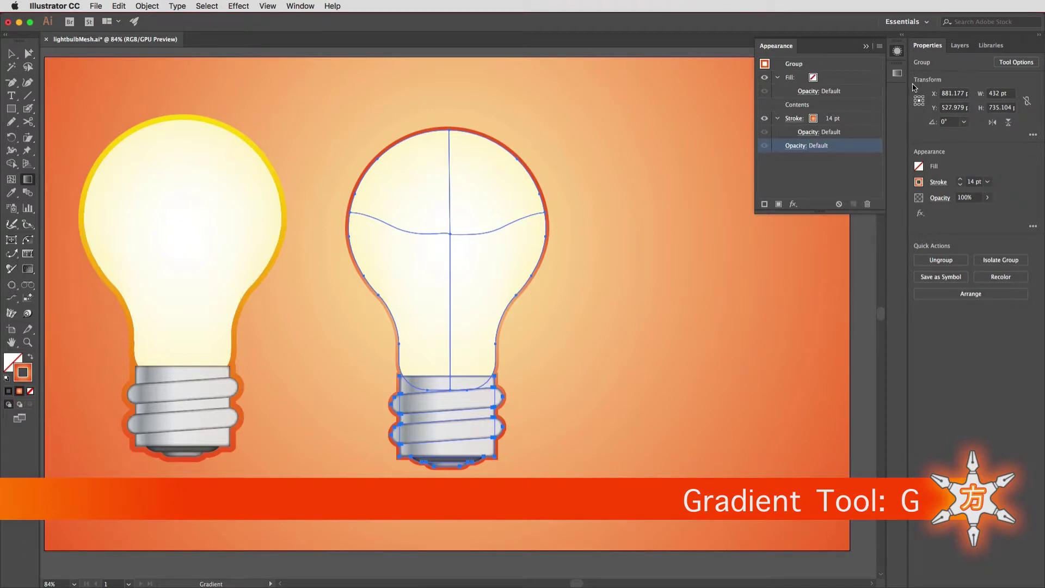
{"action": "left_click", "coordinate": [897, 74]}
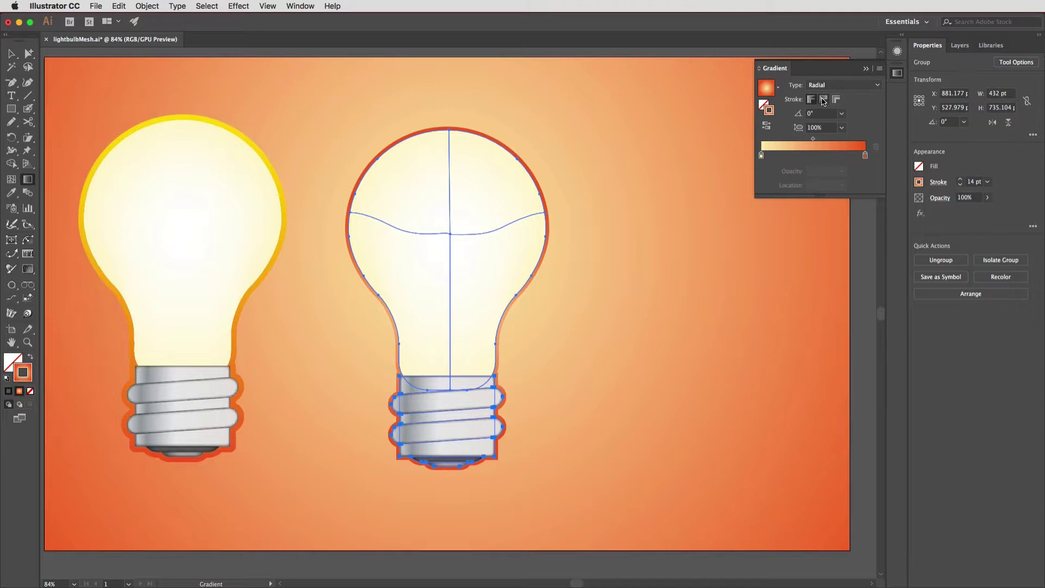
{"action": "left_click", "coordinate": [824, 100]}
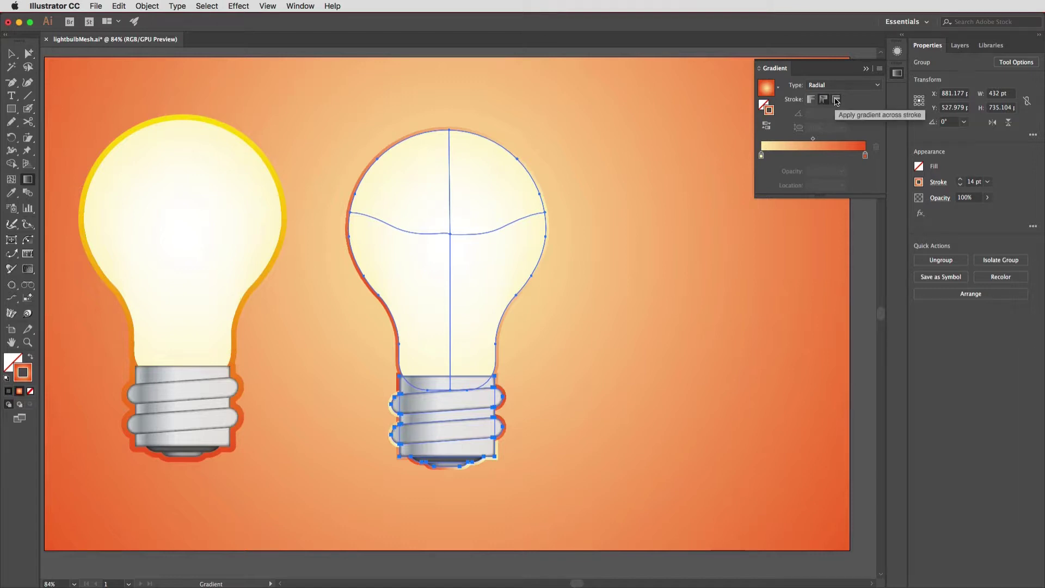
{"action": "left_click", "coordinate": [837, 100]}
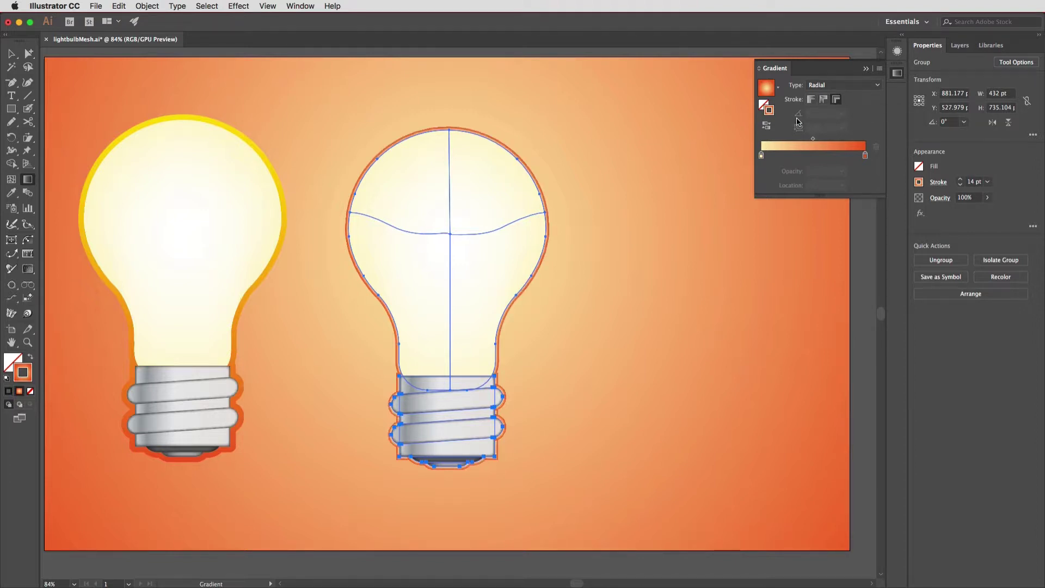
{"action": "left_click", "coordinate": [897, 51]}
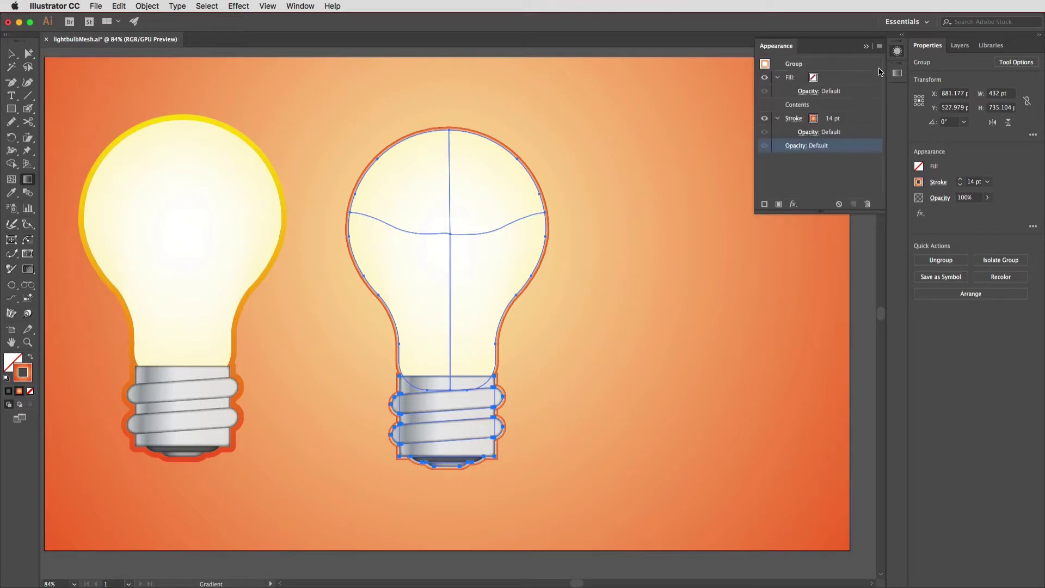
- Delete the group's gradient stroke and extra fill, leaving only Contents
{"action": "left_click", "coordinate": [837, 119]}
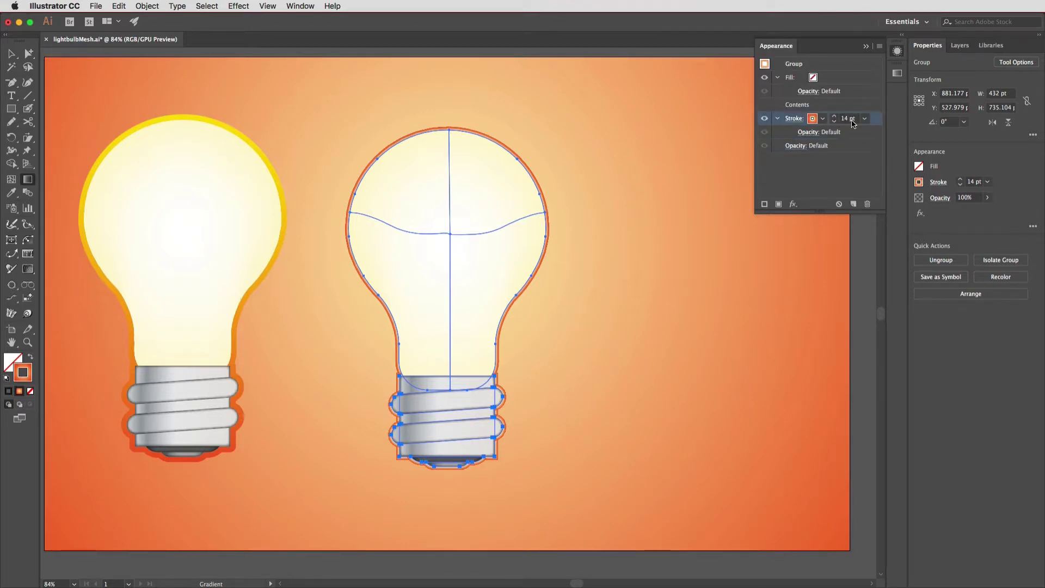
{"action": "scroll", "coordinate": [852, 124], "scroll_direction": "up", "scroll_amount": 20}
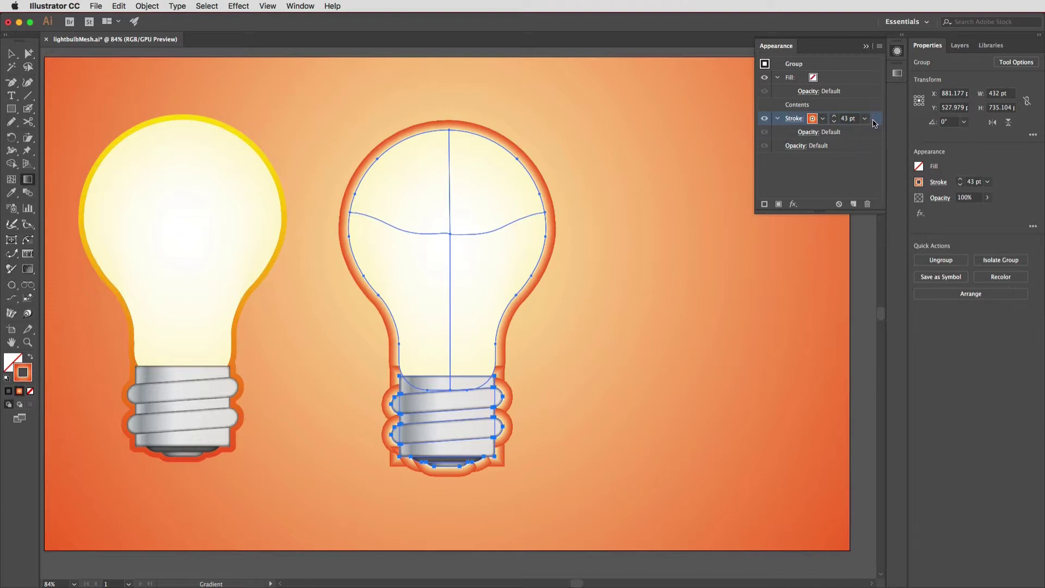
{"action": "left_click", "coordinate": [868, 204]}
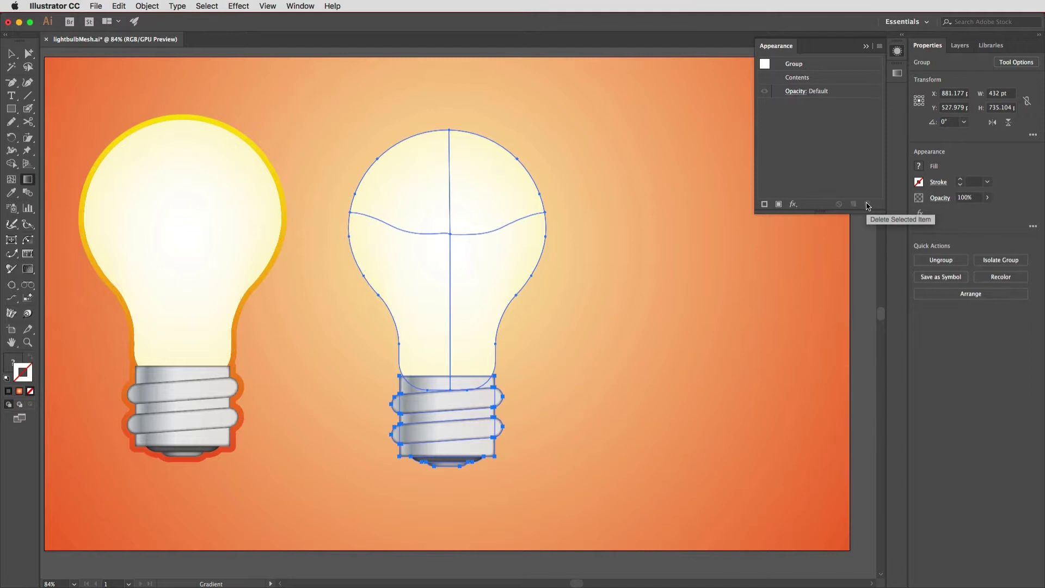
- Add a new fill to the centre bulb group and place it beneath Contents
{"action": "key", "text": "super"}
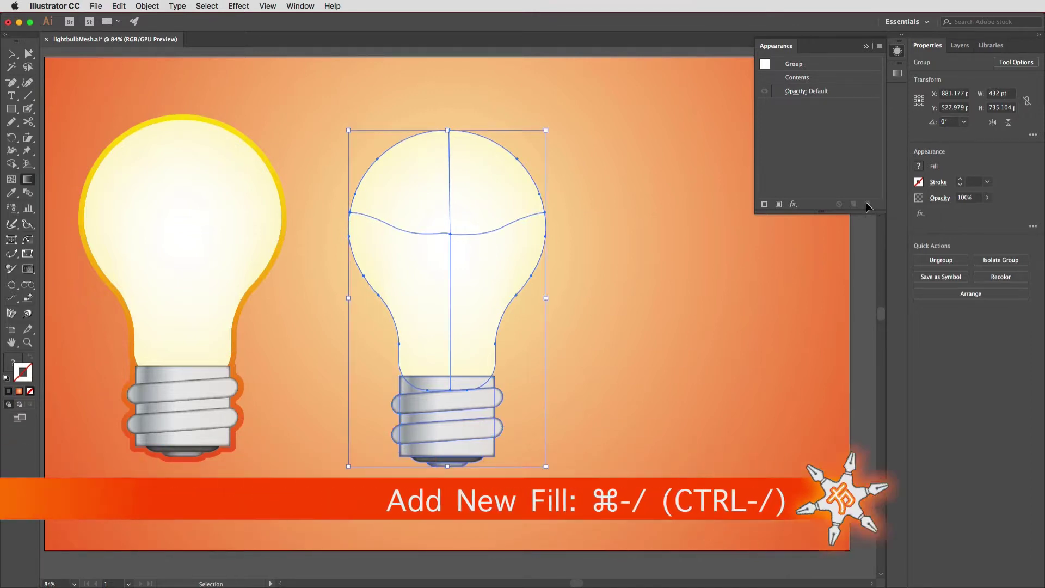
{"action": "key", "text": "super+slash"}
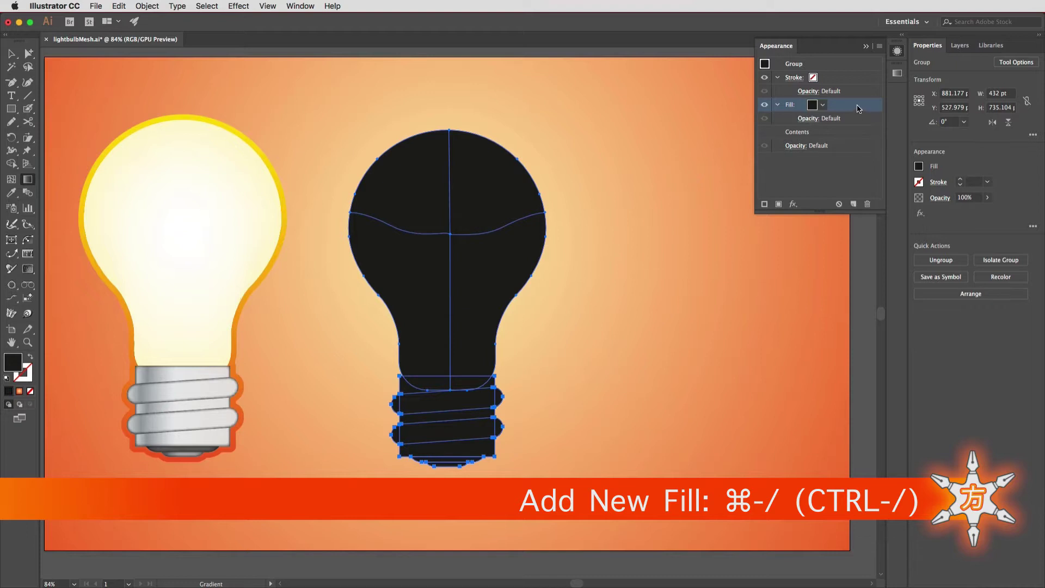
{"action": "left_click_drag", "start_coordinate": [859, 109], "coordinate": [859, 139]}
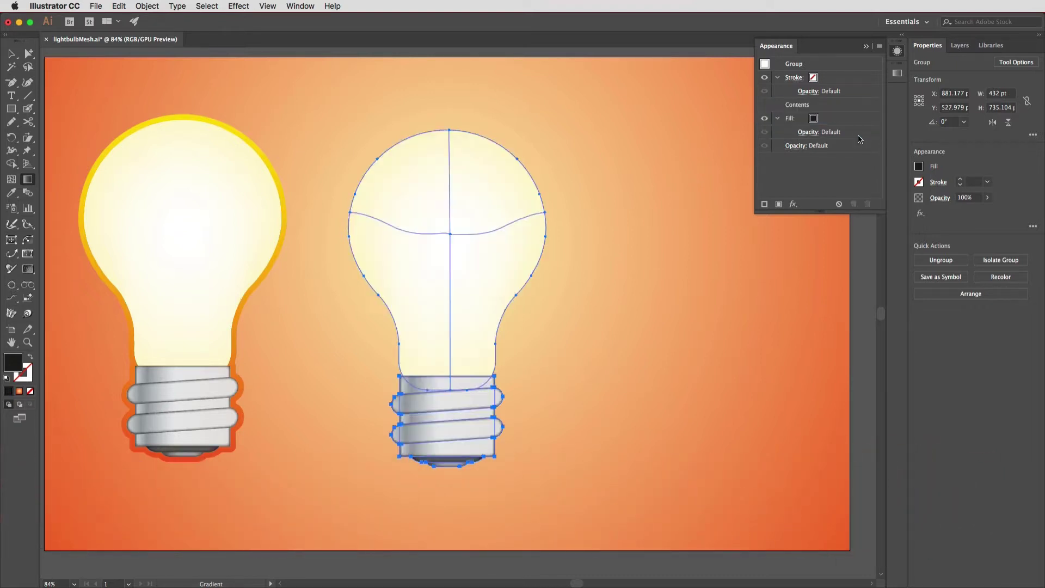
{"action": "left_click", "coordinate": [855, 117]}
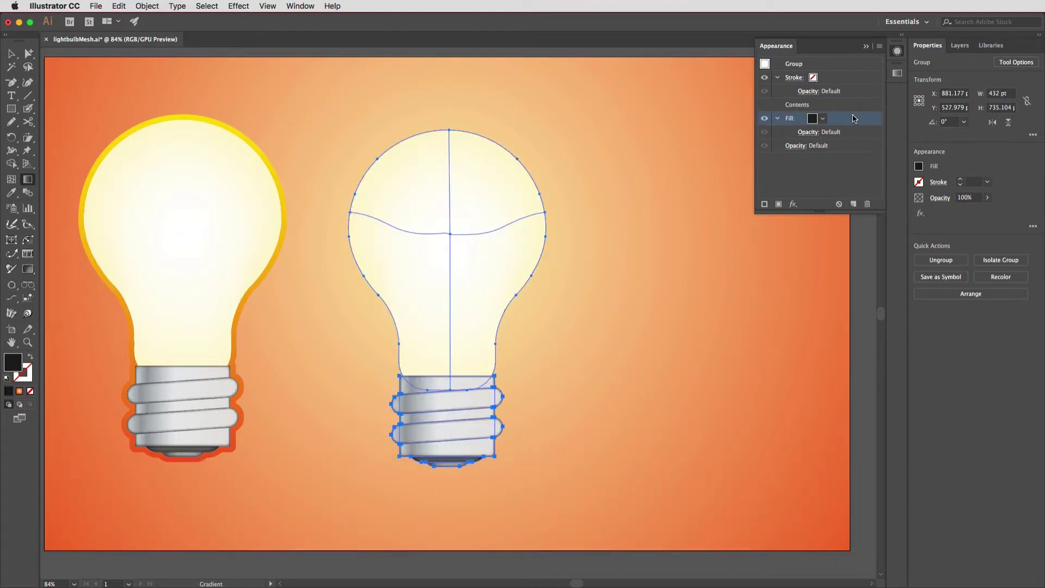
{"action": "left_click", "coordinate": [240, 5]}
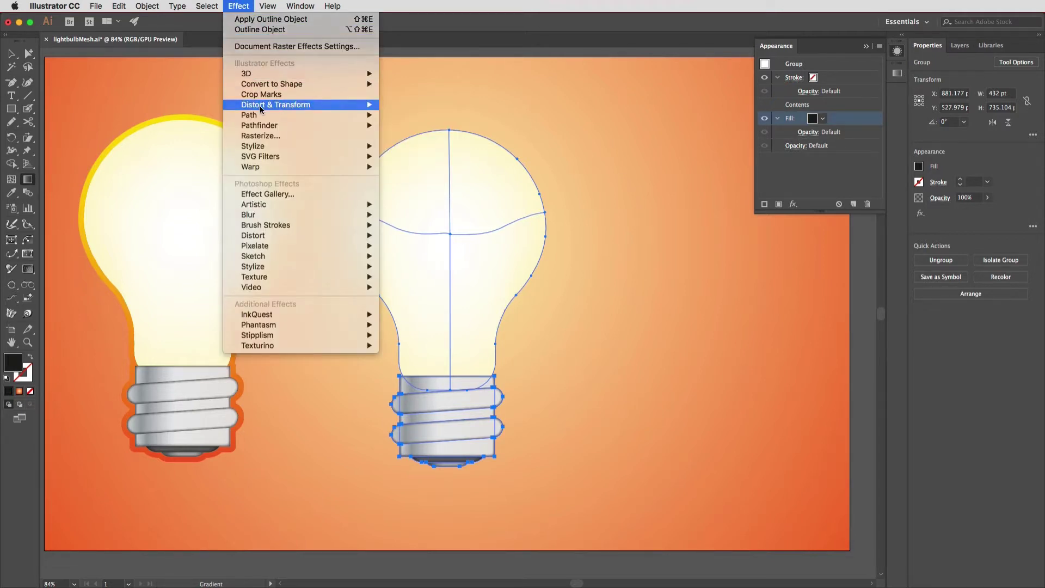
- Apply a 10 pt Offset Path effect with Round joins to the new fill
{"action": "key", "text": "Escape"}
{"action": "left_click", "coordinate": [249, 5]}
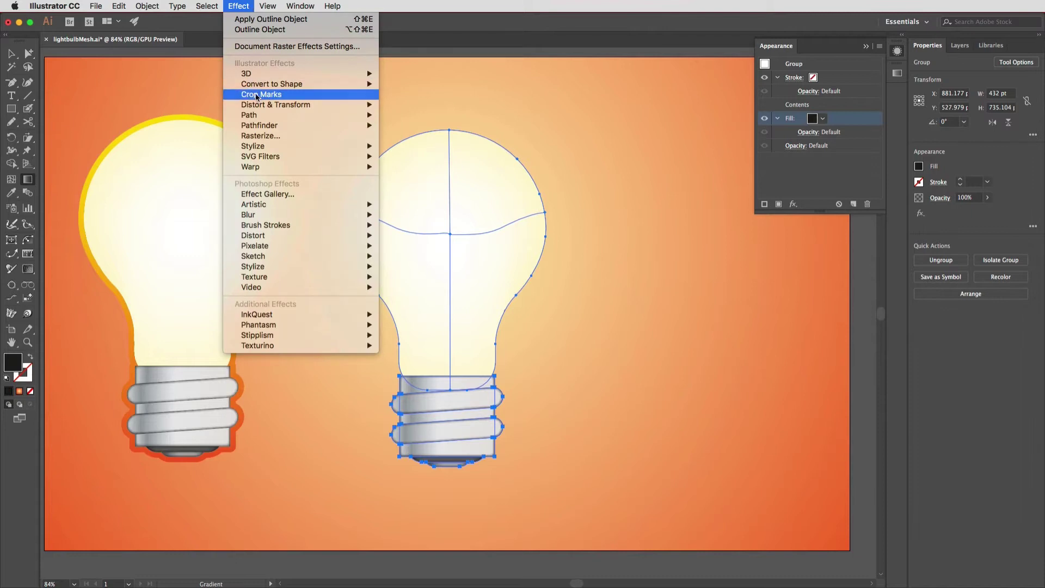
{"action": "mouse_move", "coordinate": [258, 116]}
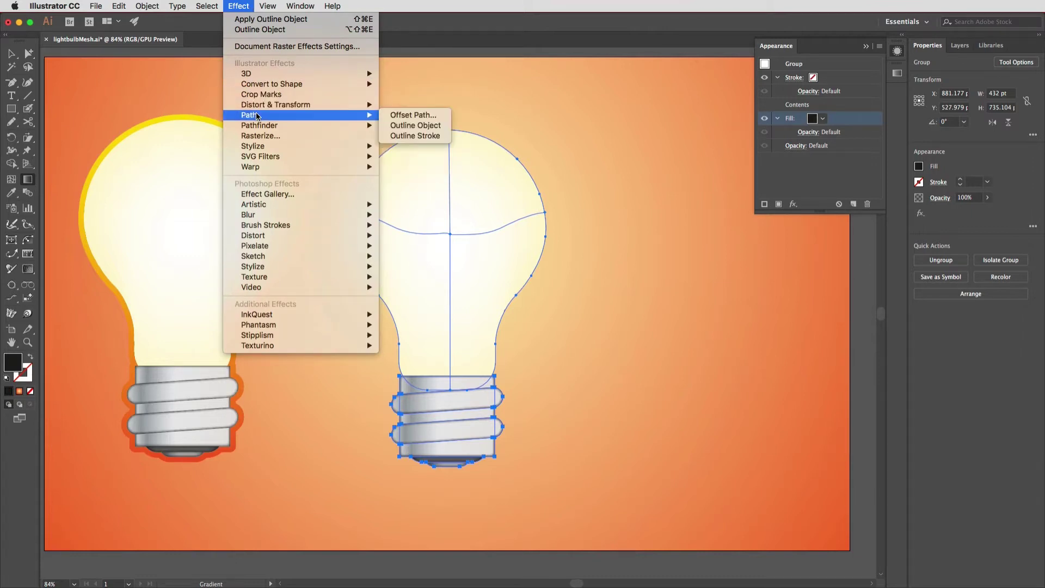
{"action": "left_click", "coordinate": [402, 115]}
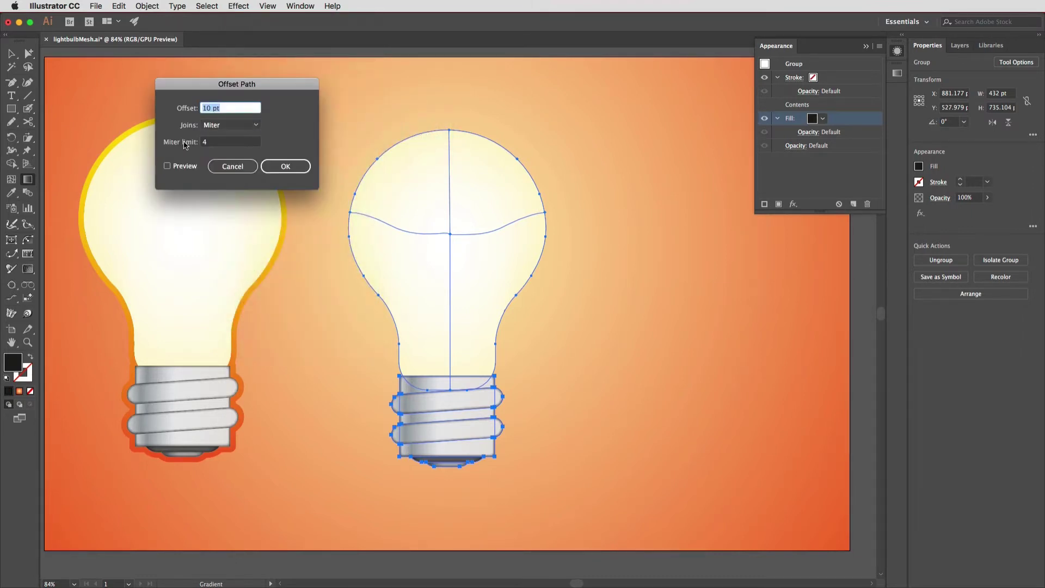
{"action": "left_click", "coordinate": [167, 165]}
{"action": "left_click", "coordinate": [248, 125]}
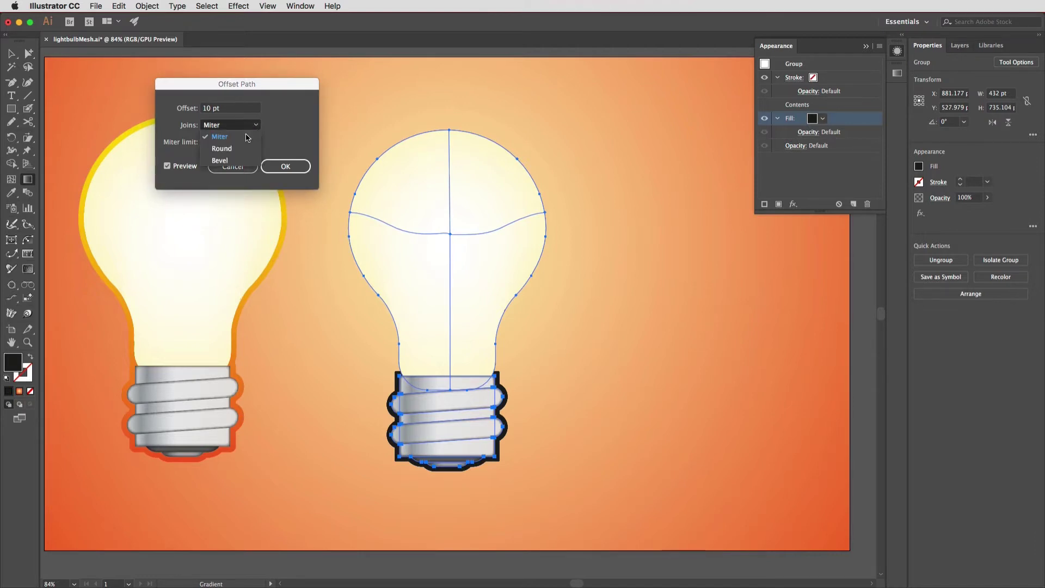
{"action": "left_click", "coordinate": [240, 152]}
{"action": "left_click", "coordinate": [278, 169]}
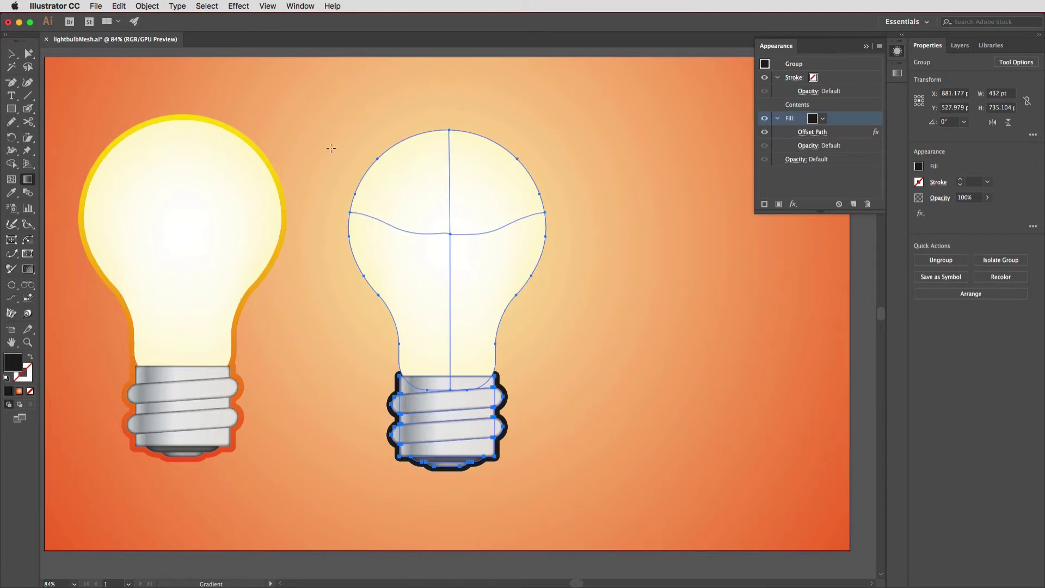
- Add an Outline Object effect to the fill and order it before Offset Path
{"action": "left_click", "coordinate": [242, 5]}
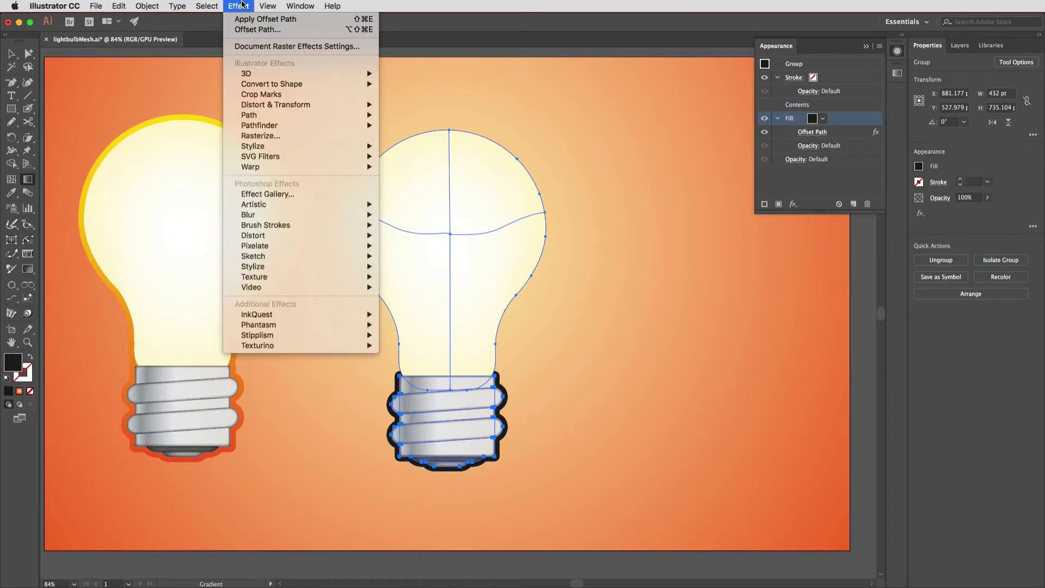
{"action": "mouse_move", "coordinate": [250, 117]}
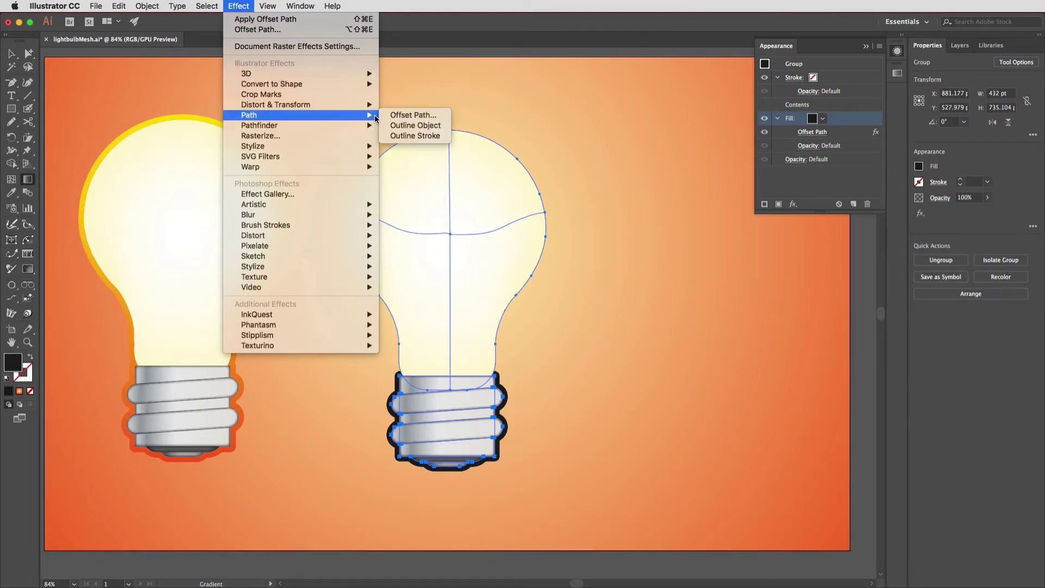
{"action": "left_click", "coordinate": [401, 124]}
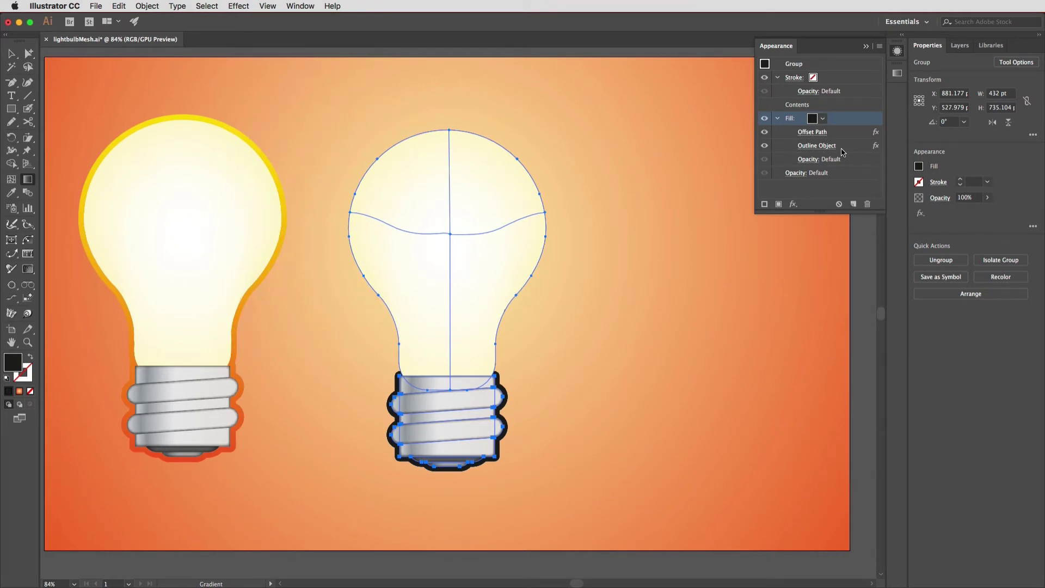
{"action": "left_click_drag", "start_coordinate": [844, 151], "coordinate": [843, 129]}
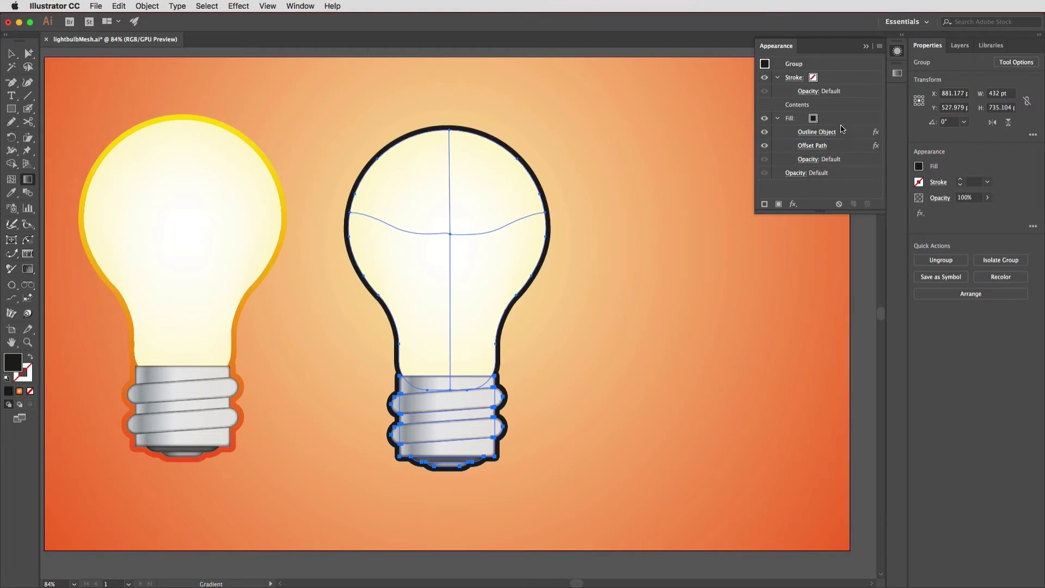
- Fill the offset outline with the orange radial gradient, centred up inside the bulb glass
{"action": "left_click", "coordinate": [811, 118]}
{"action": "left_click", "coordinate": [825, 120]}
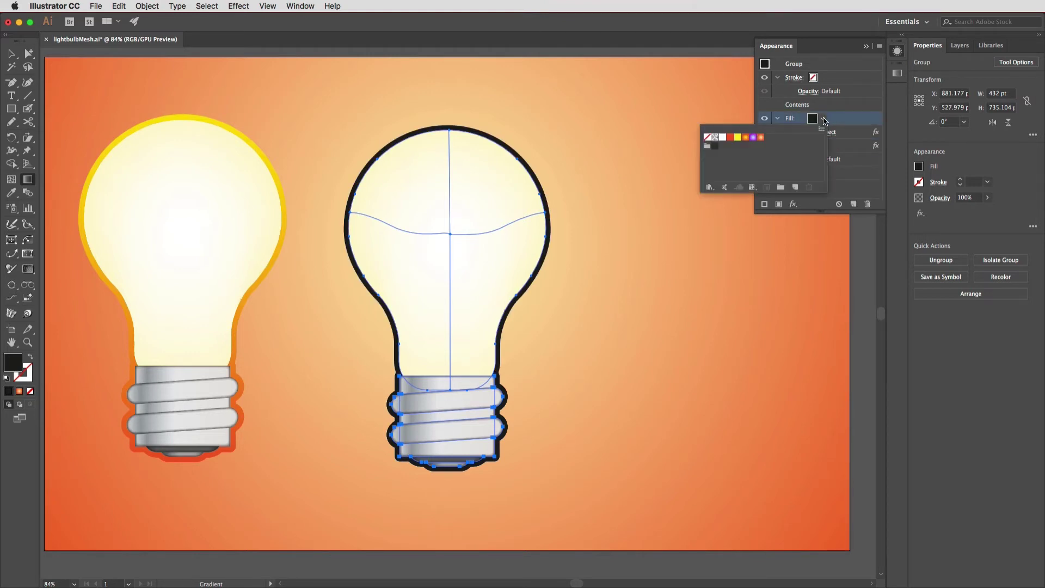
{"action": "left_click", "coordinate": [761, 137]}
{"action": "left_click", "coordinate": [863, 122]}
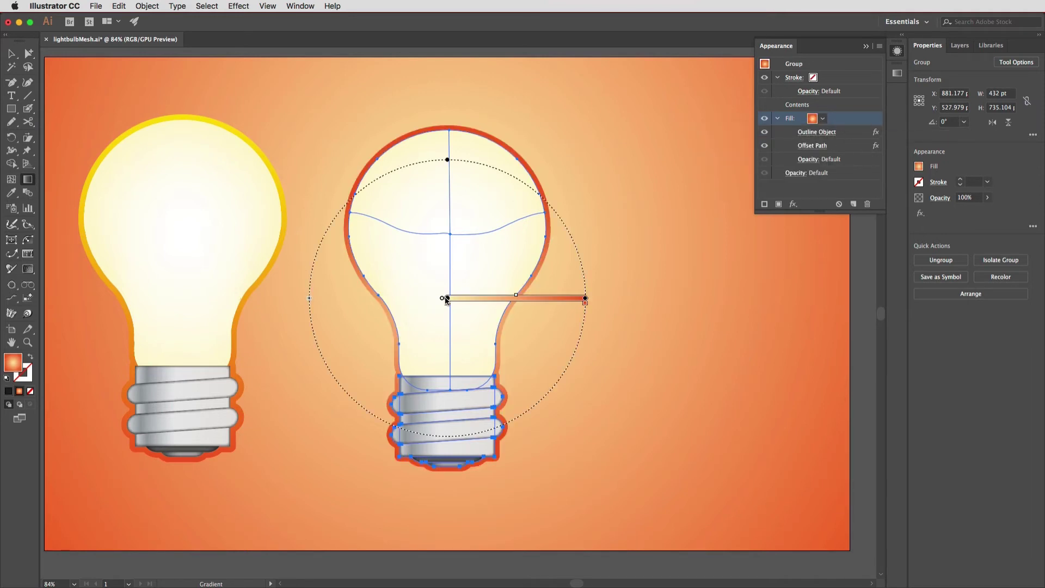
{"action": "mouse_move", "coordinate": [447, 298]}
{"action": "left_mouse_down"}
{"action": "mouse_move", "coordinate": [486, 231]}
{"action": "mouse_move", "coordinate": [480, 224]}
{"action": "mouse_move", "coordinate": [384, 222]}
{"action": "mouse_move", "coordinate": [446, 272]}
{"action": "left_mouse_up"}
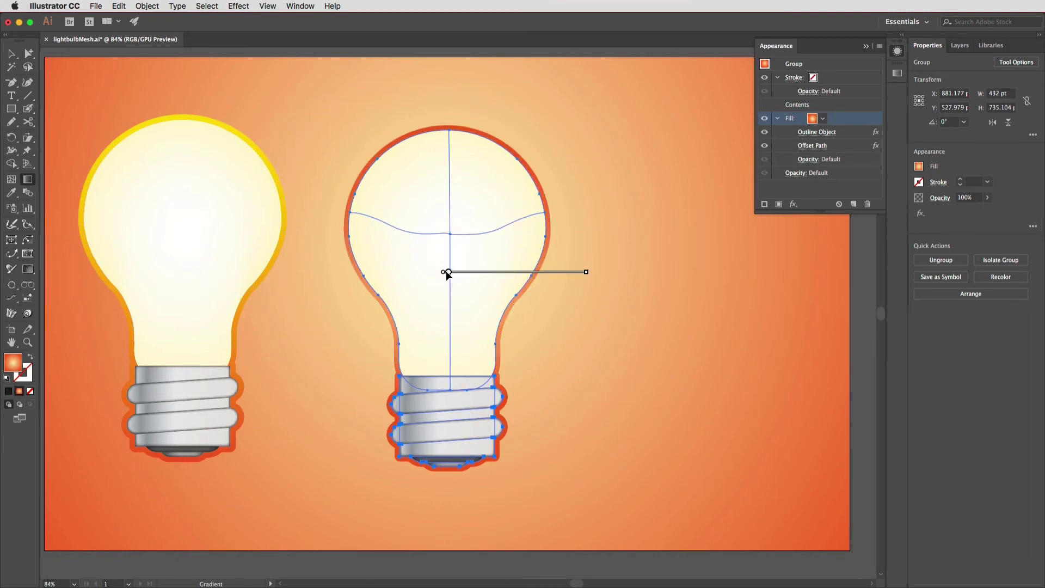